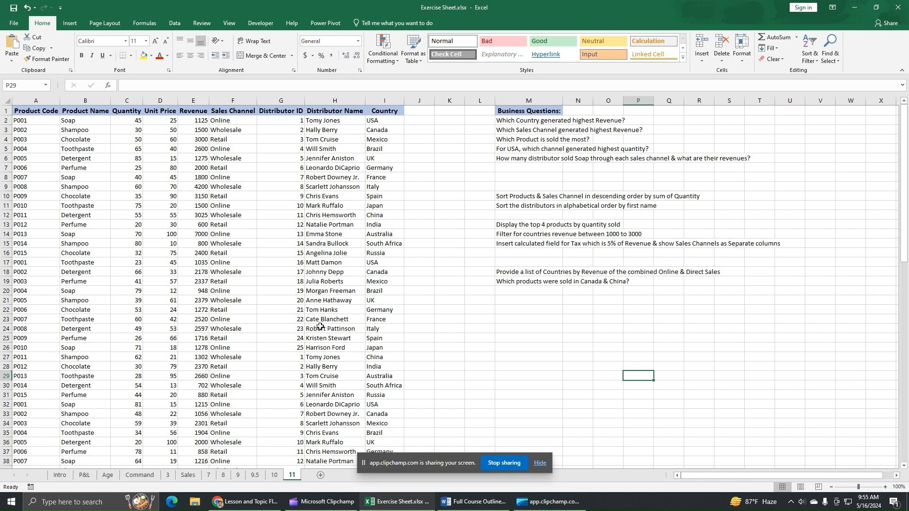
Examine the extent of the sales data, from the Product Code header down to the last Country row.
left_click(498, 350)
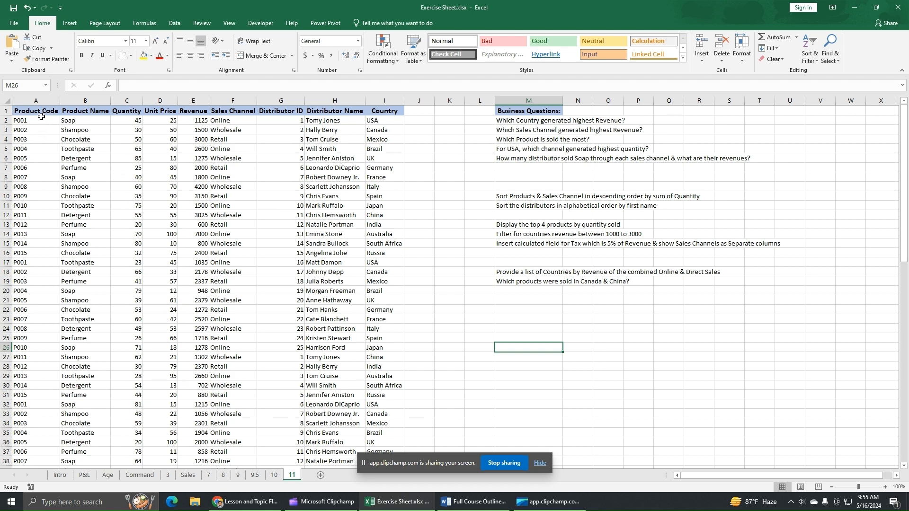
left_click_drag(38, 112, 376, 119)
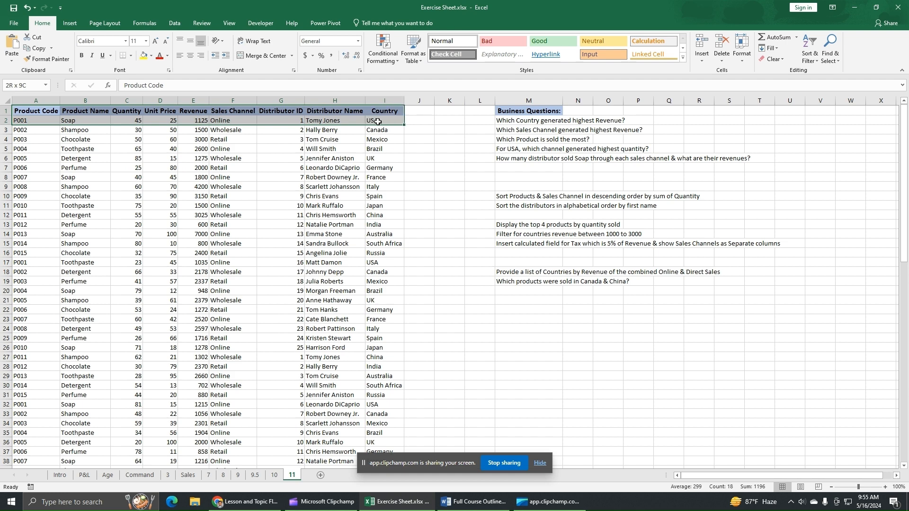
left_click(38, 136)
left_click(35, 112)
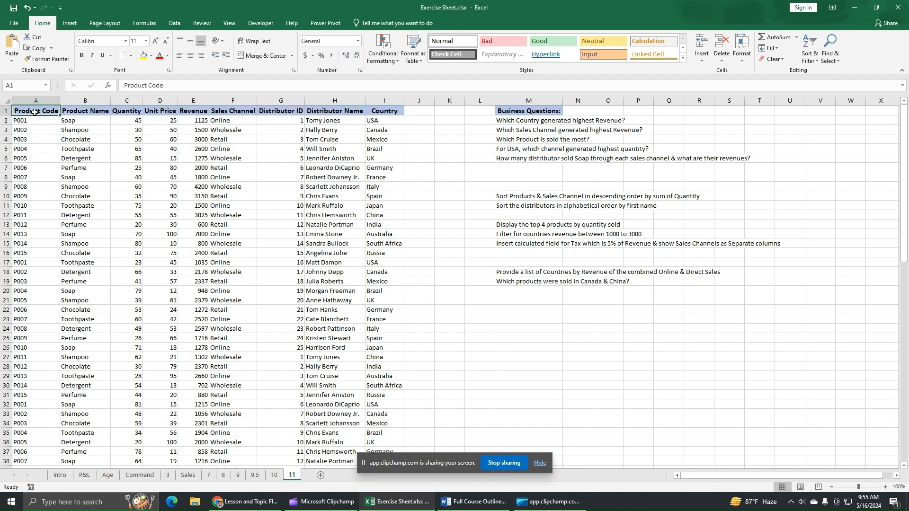
left_click_drag(34, 112, 387, 443)
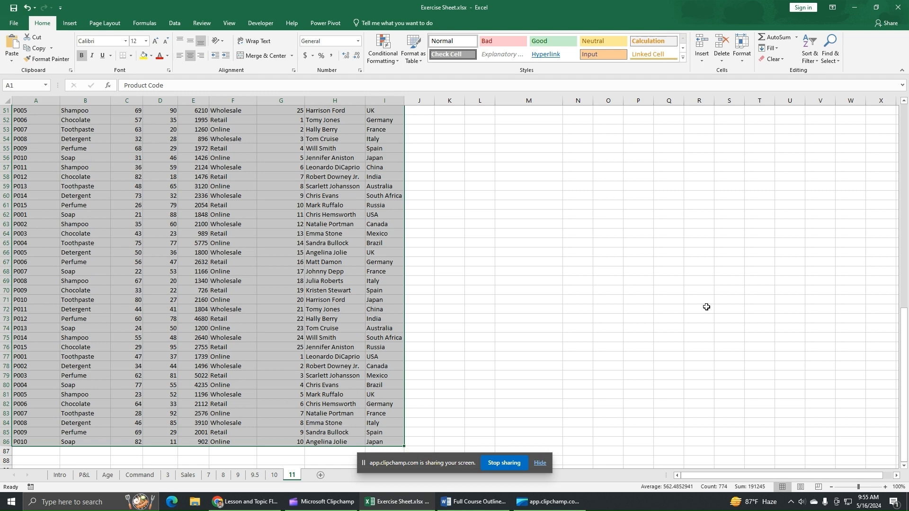
left_click_drag(905, 388, 905, 183)
left_click(428, 186)
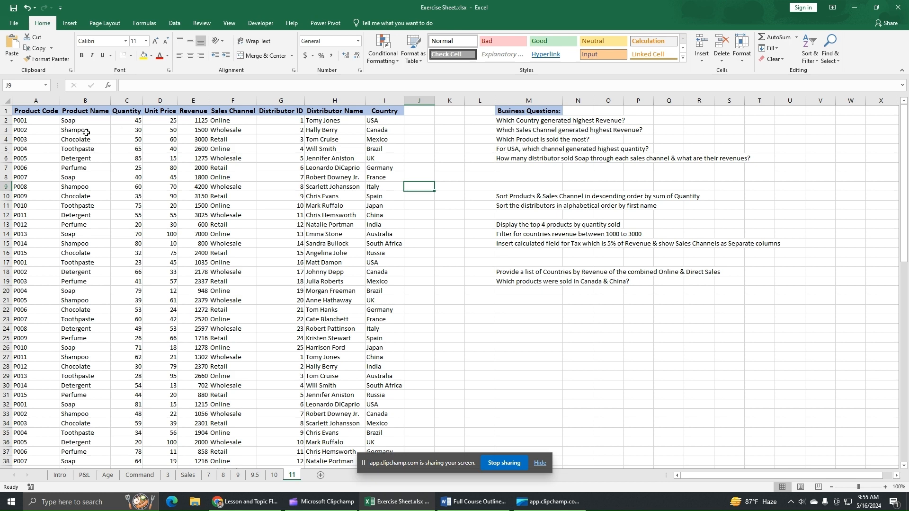
Select the whole sales data range A1:I86 and insert a PivotTable from it on a new worksheet.
left_click(36, 112)
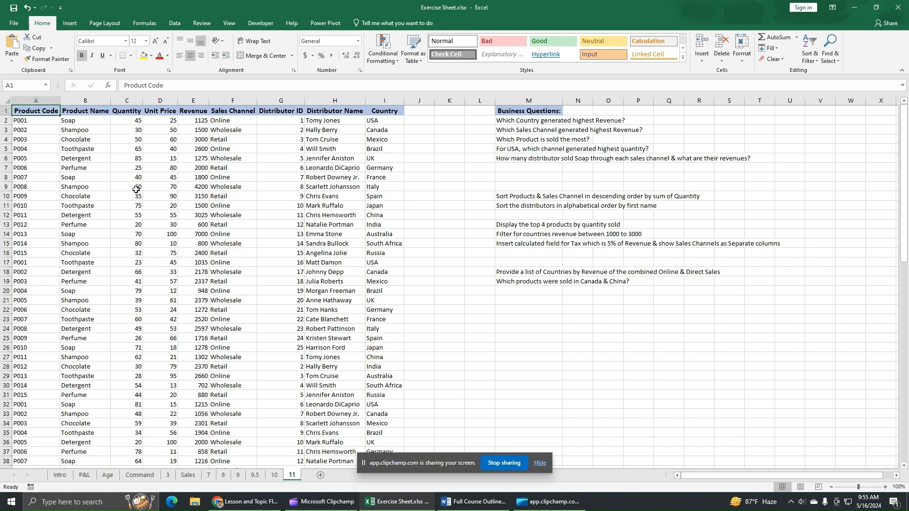
key("ctrl+shift+Right")
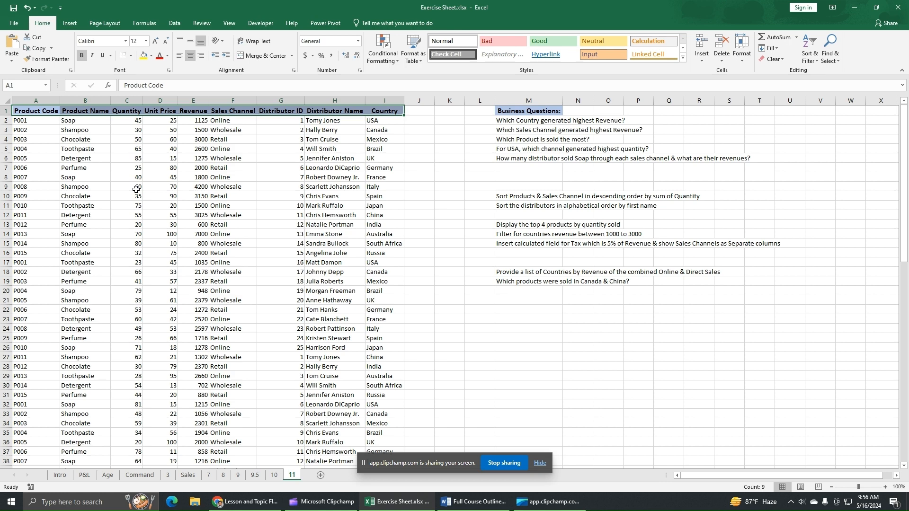
key("ctrl+shift+Down")
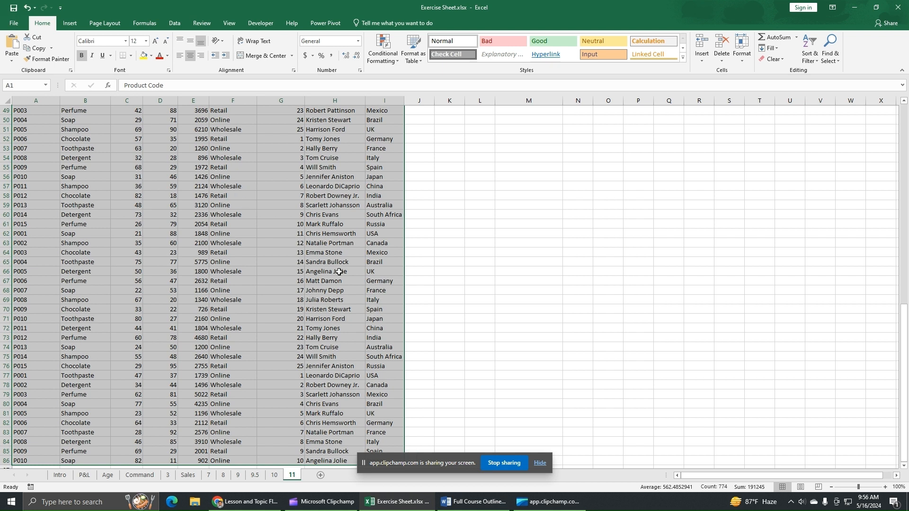
scroll(302, 326, "up", 16)
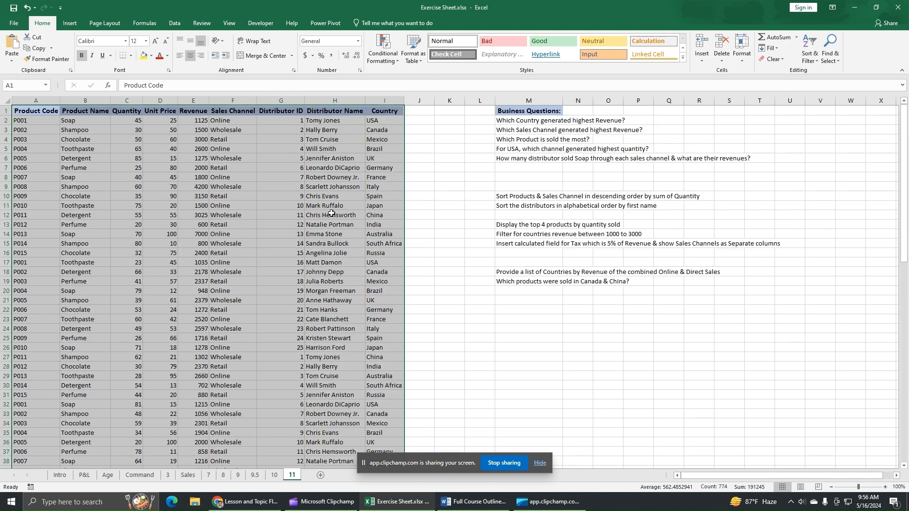
left_click(69, 23)
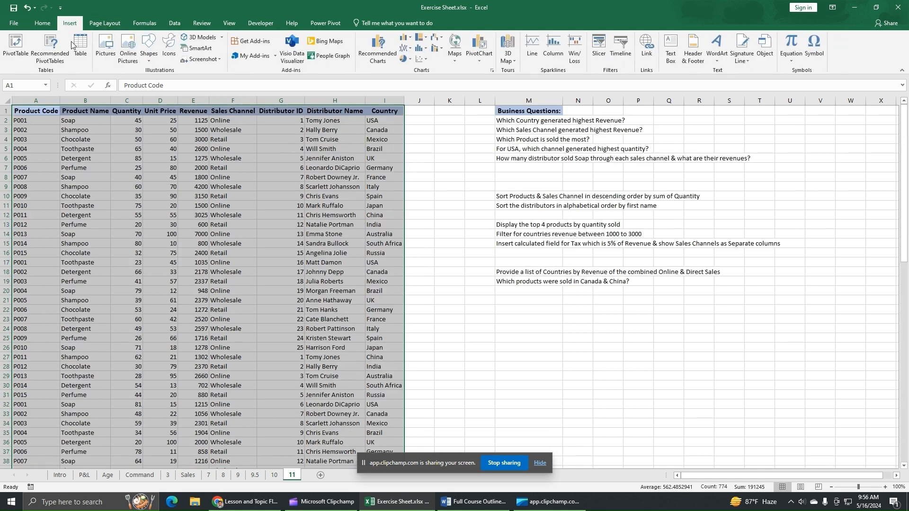
left_click(15, 60)
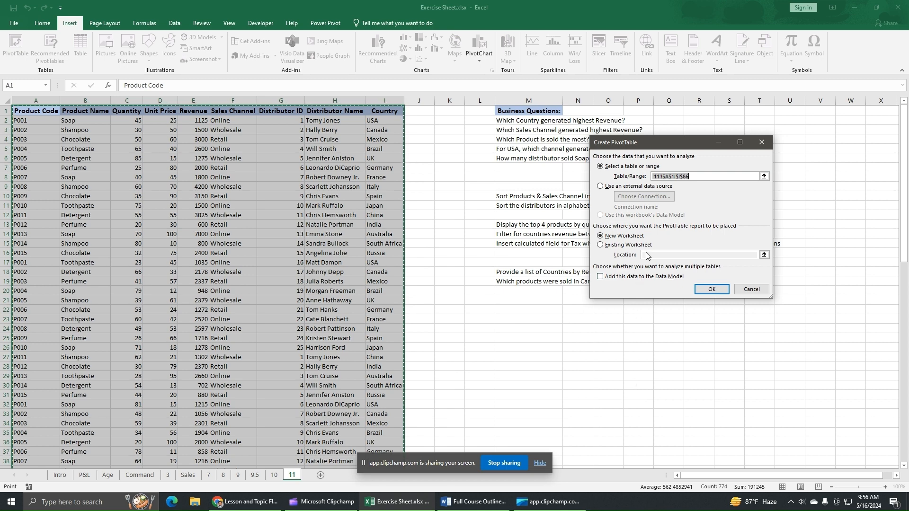
left_click(600, 236)
left_click(713, 291)
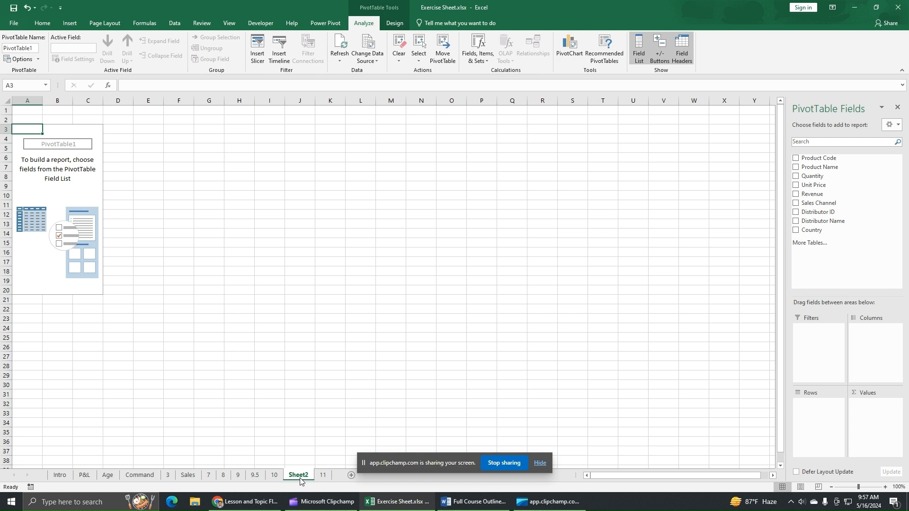
Move the PivotTable sheet after sheet 11 and compare its field list with the column headers of the source data.
mouse_move(303, 477)
left_mouse_down()
mouse_move(331, 475)
mouse_move(316, 477)
left_mouse_up()
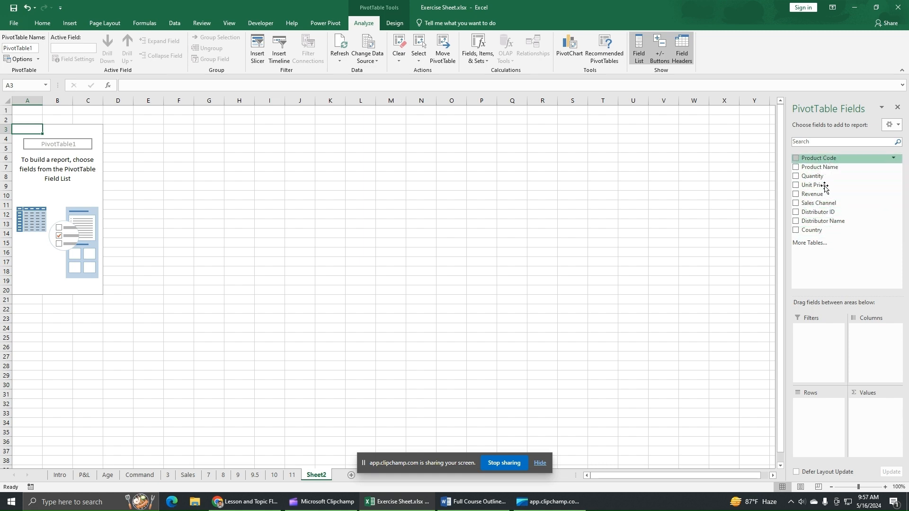
left_click(292, 476)
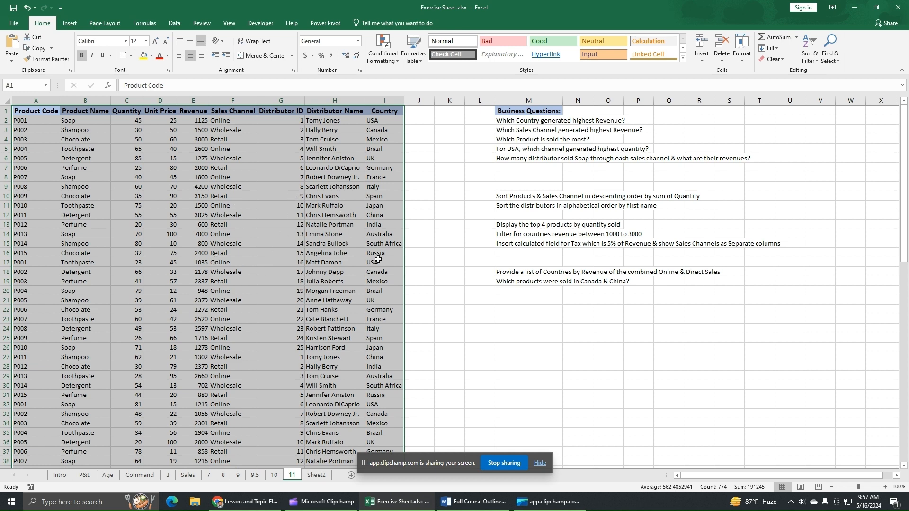
left_click(315, 476)
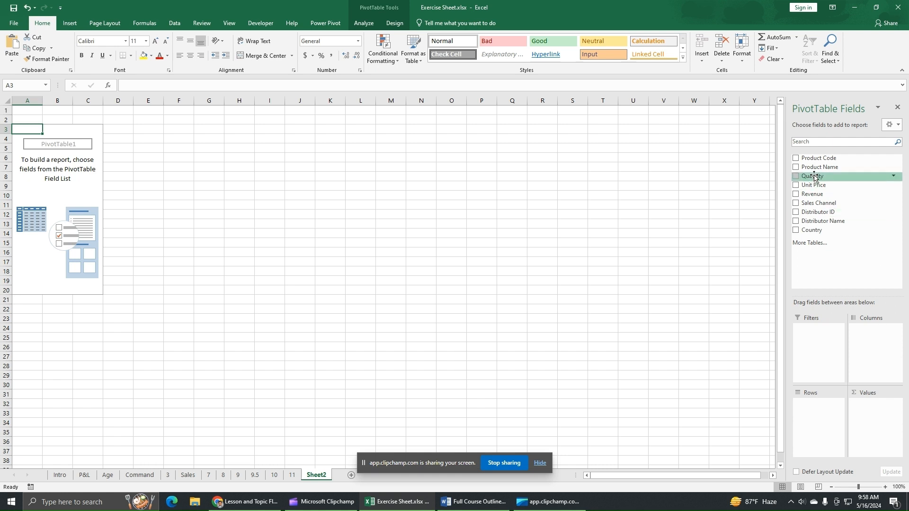
left_click(296, 477)
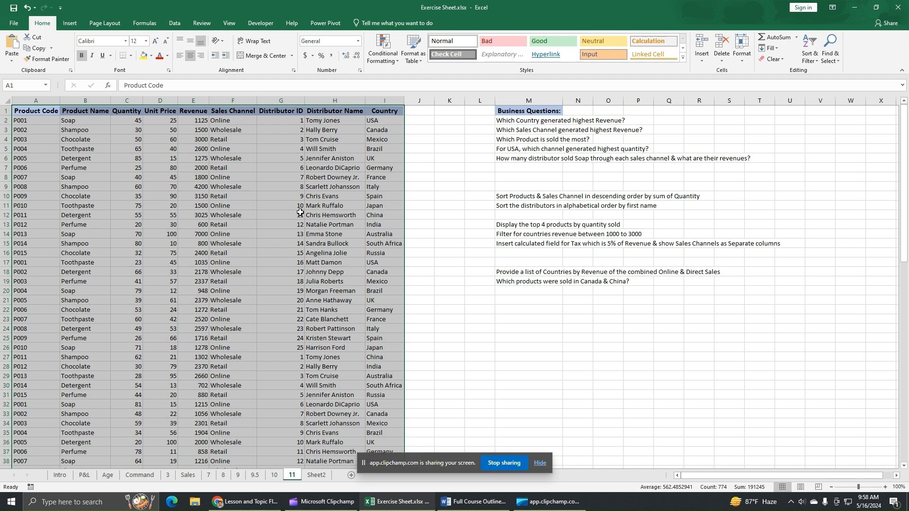
left_click(316, 475)
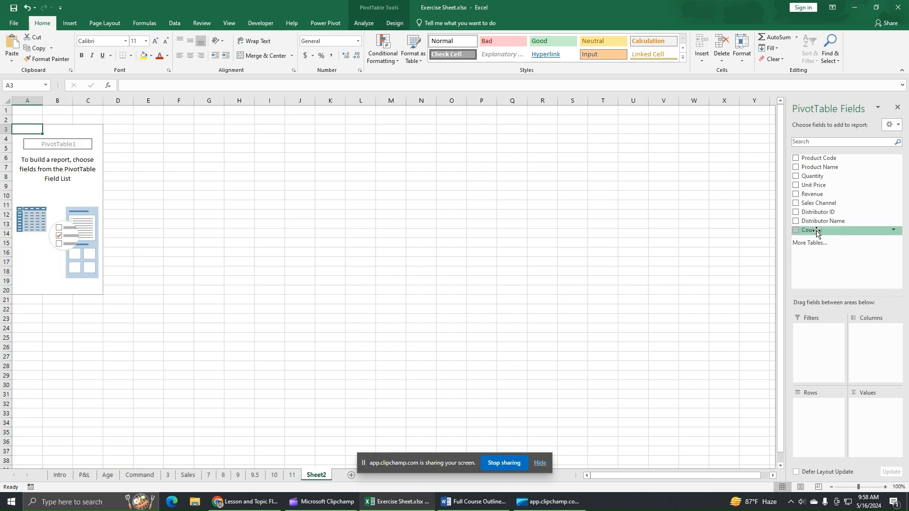
Place Country in the PivotTable rows, trying it as columns and removing it before restoring it as rows.
left_click_drag(817, 233, 813, 430)
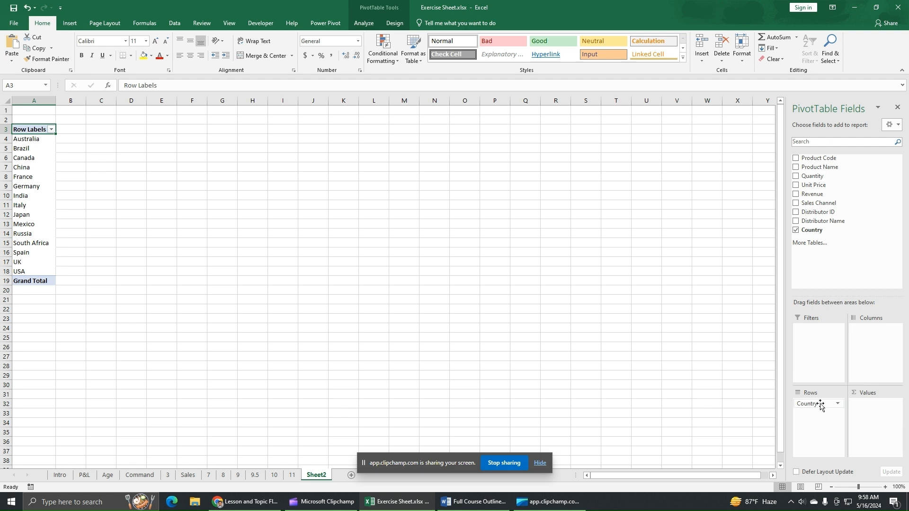
left_click_drag(821, 406, 873, 349)
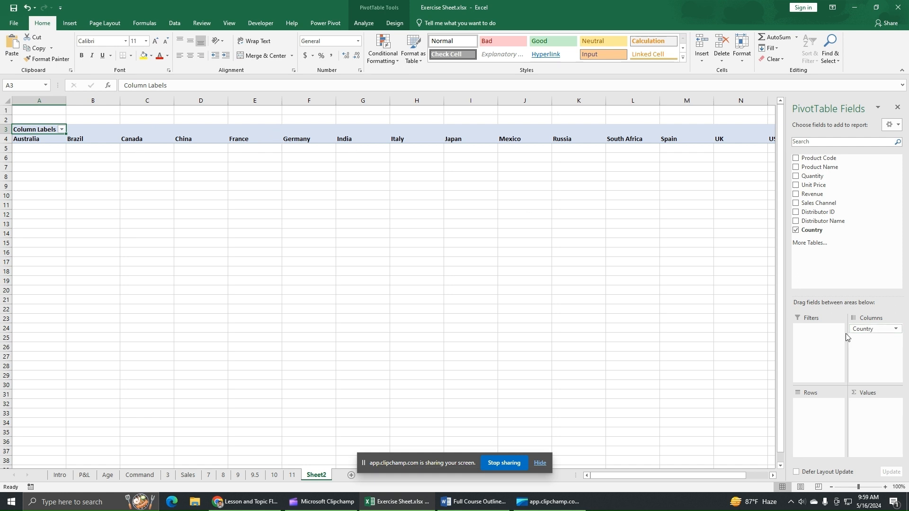
left_click_drag(870, 332, 825, 424)
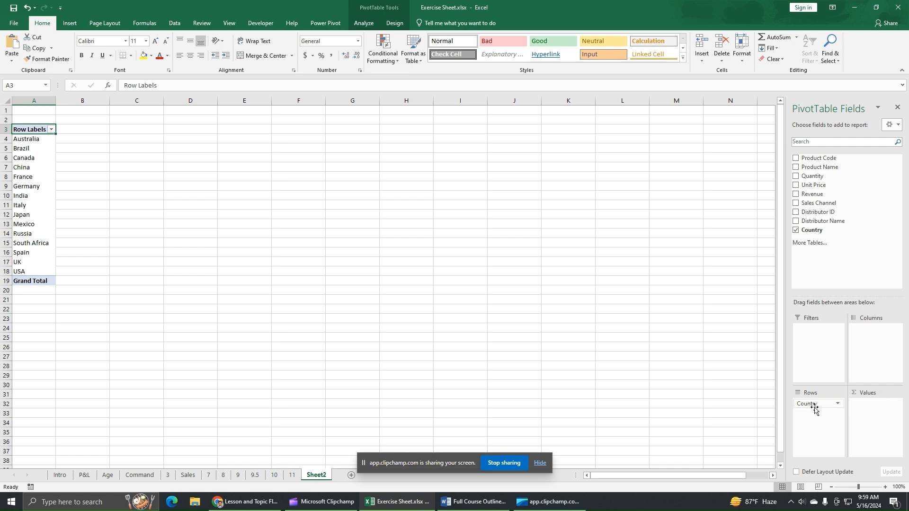
left_click(795, 231)
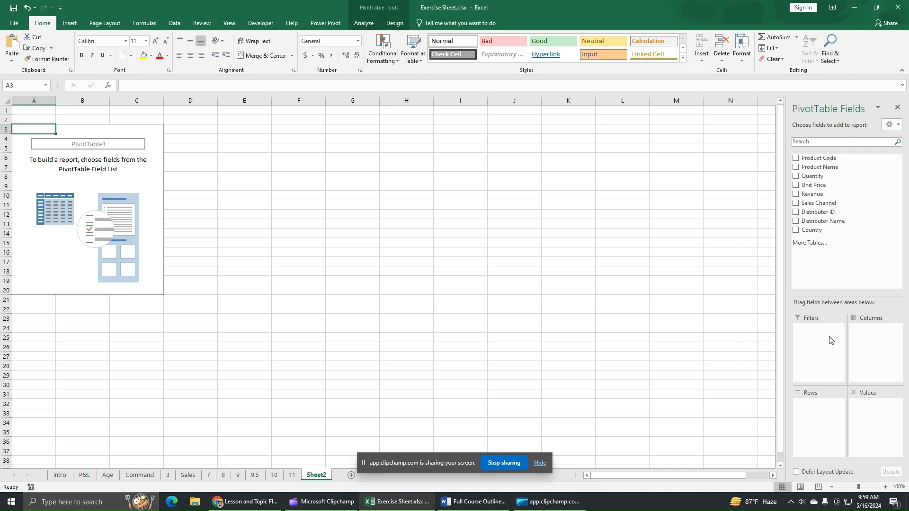
left_click(796, 231)
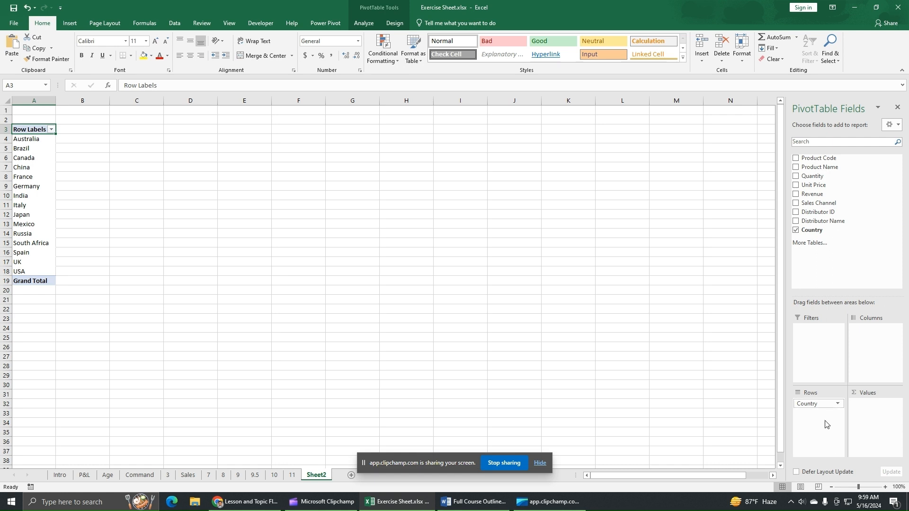
Add Revenue as summed values per country and add Product Name to the PivotTable rows beneath Country.
left_click(795, 194)
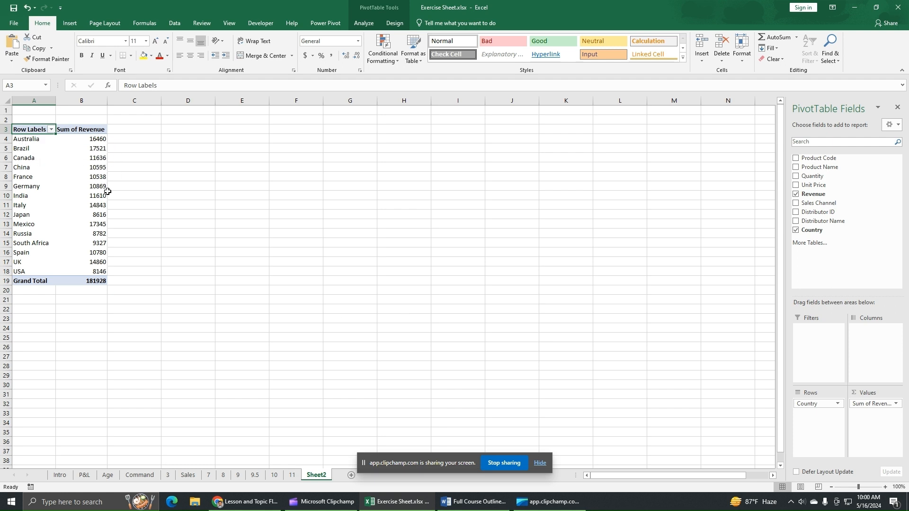
mouse_move(103, 247)
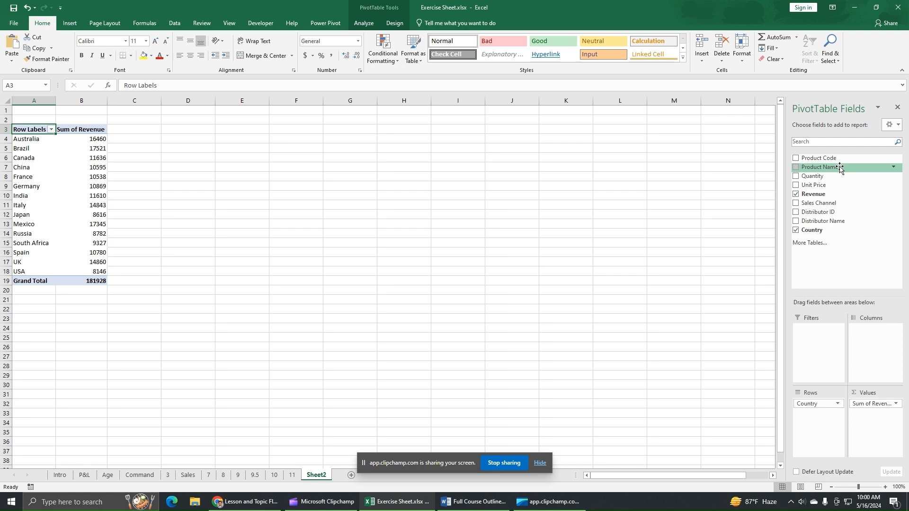
left_click_drag(839, 168, 820, 416)
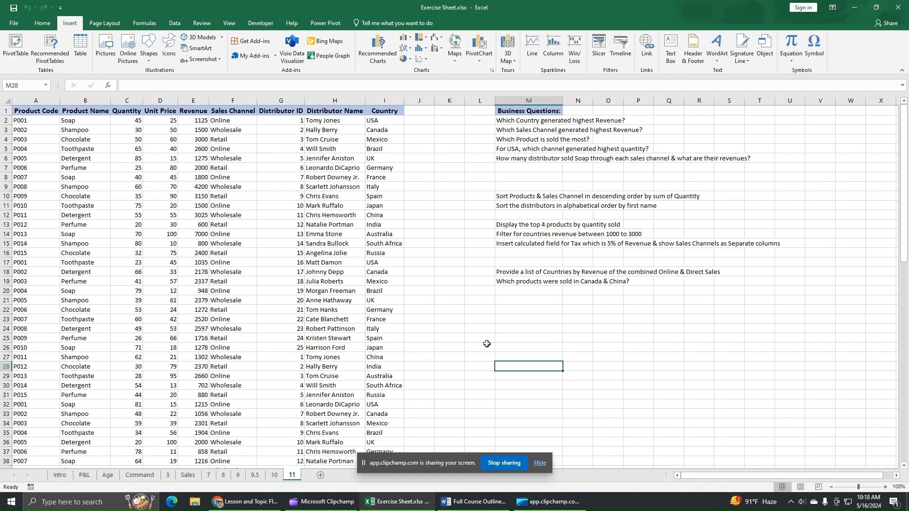
Insert a PivotTable on a new worksheet from the full sales data range A1:I86 on sheet 11.
left_click(44, 111)
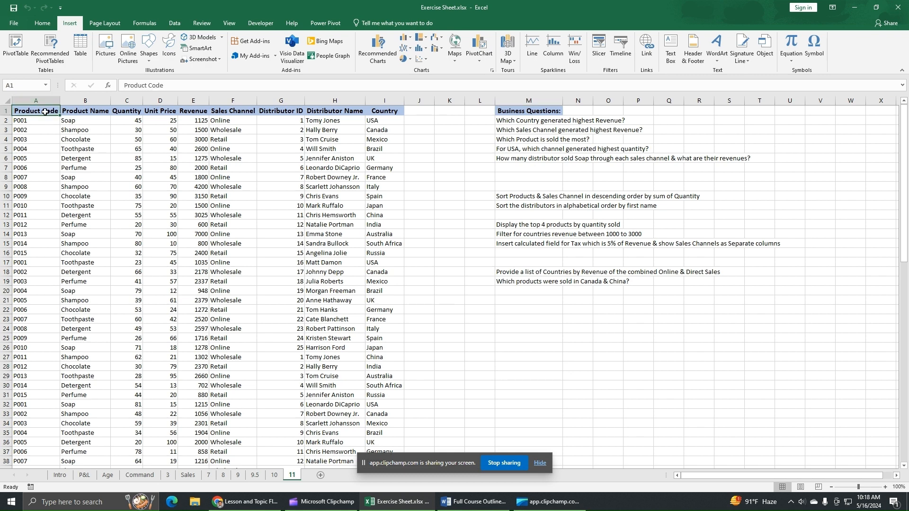
key("ctrl+shift+Right")
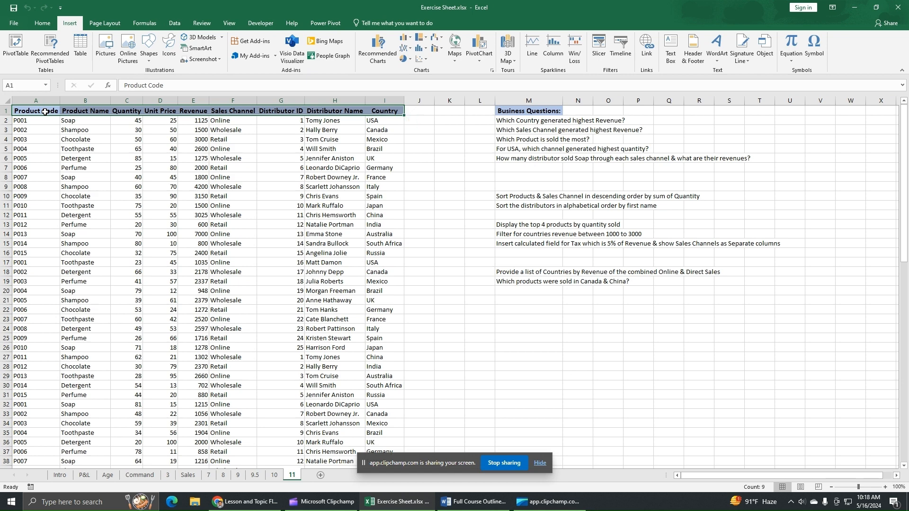
key("ctrl+shift+Down")
scroll(264, 273, "up", 16)
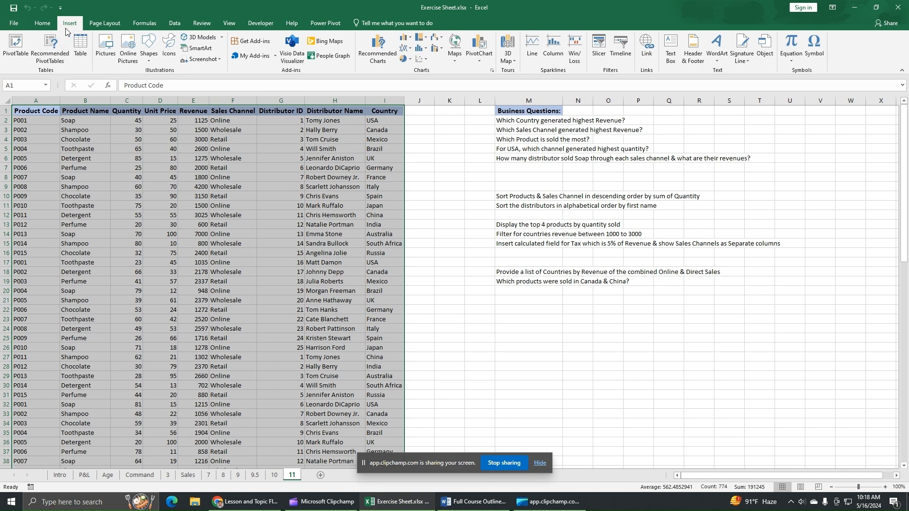
left_click(15, 55)
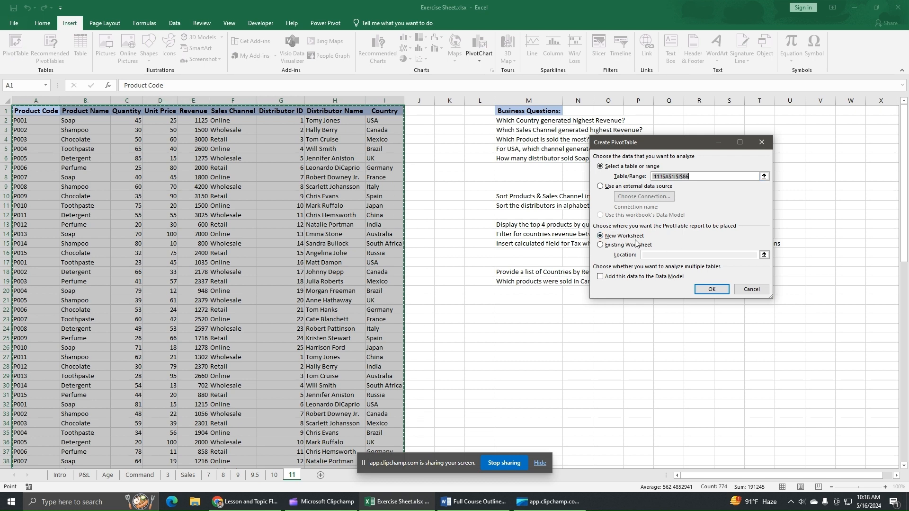
left_click(712, 290)
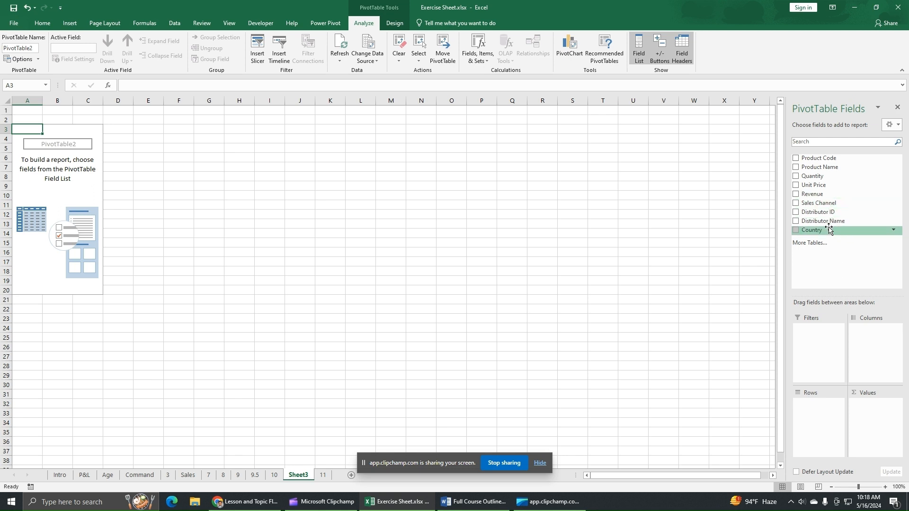
Lay out the PivotTable with Country as rows, Sales Channel as columns and the sum of Revenue as values.
left_click_drag(825, 231, 817, 410)
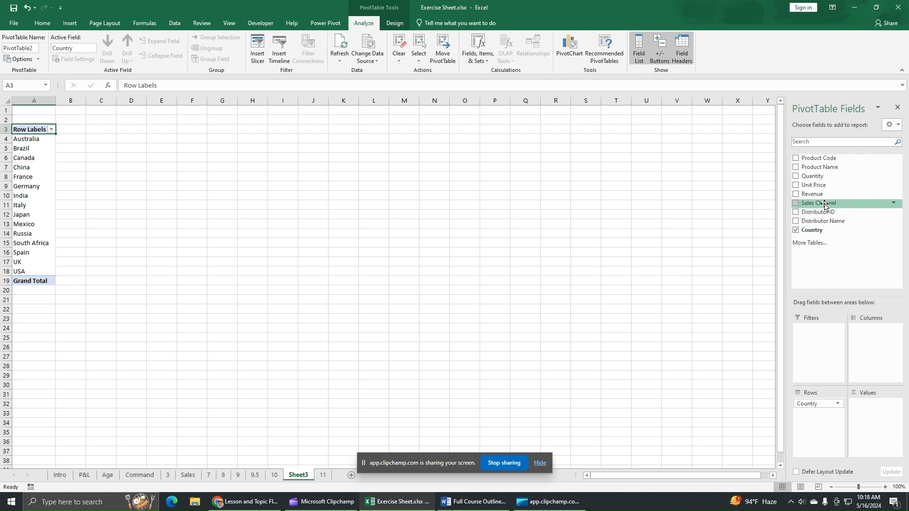
left_click_drag(824, 205, 882, 343)
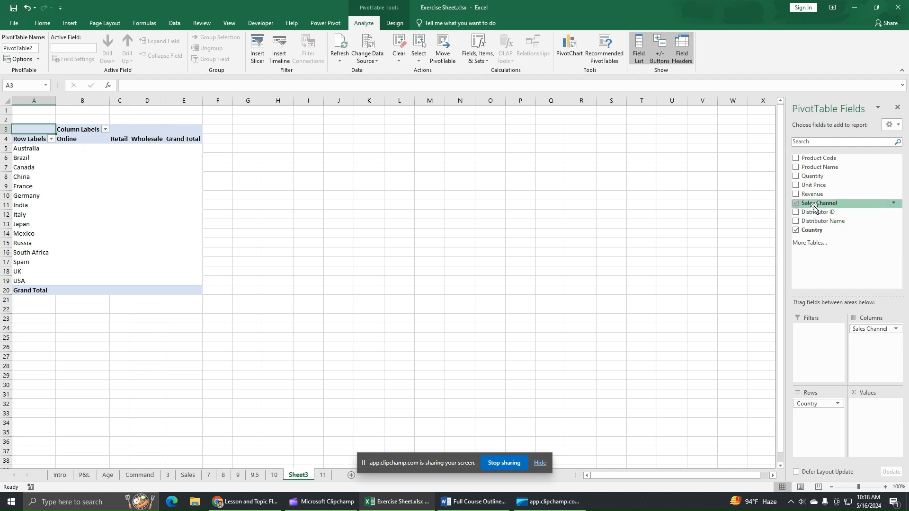
left_click_drag(817, 196, 874, 423)
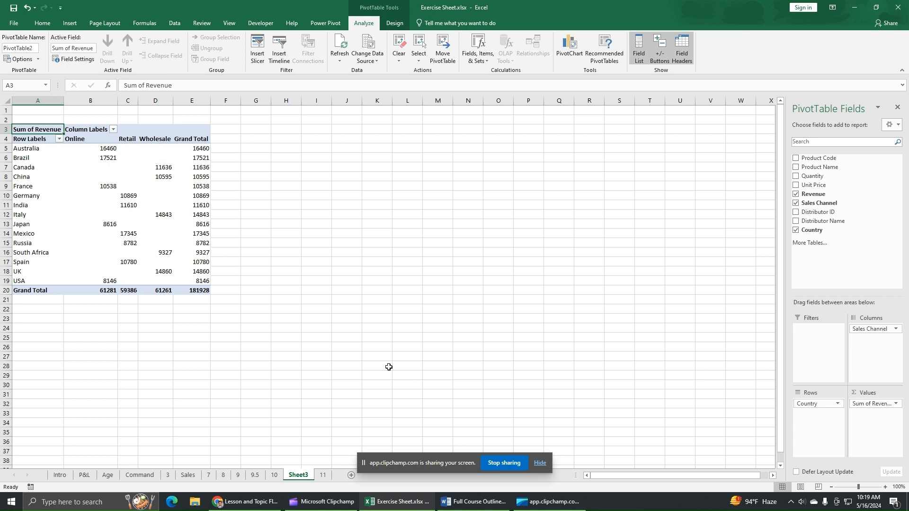
Move Sales Channel from the PivotTable columns to the report filter and filter it to Online.
left_click_drag(814, 204, 824, 348)
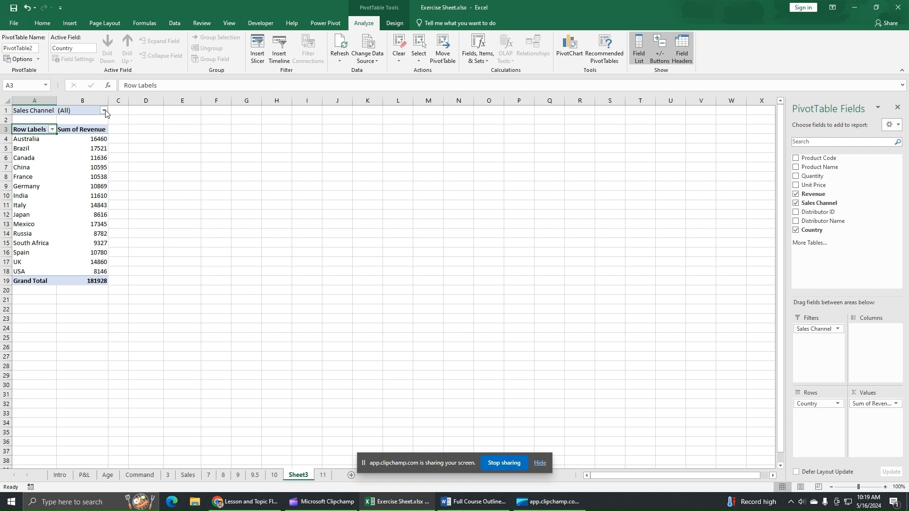
left_click(103, 111)
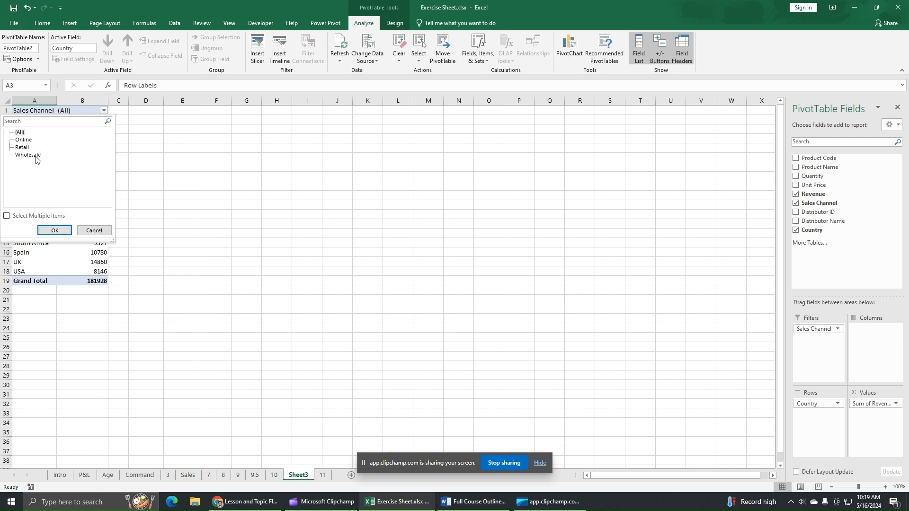
left_click(25, 140)
left_click(55, 231)
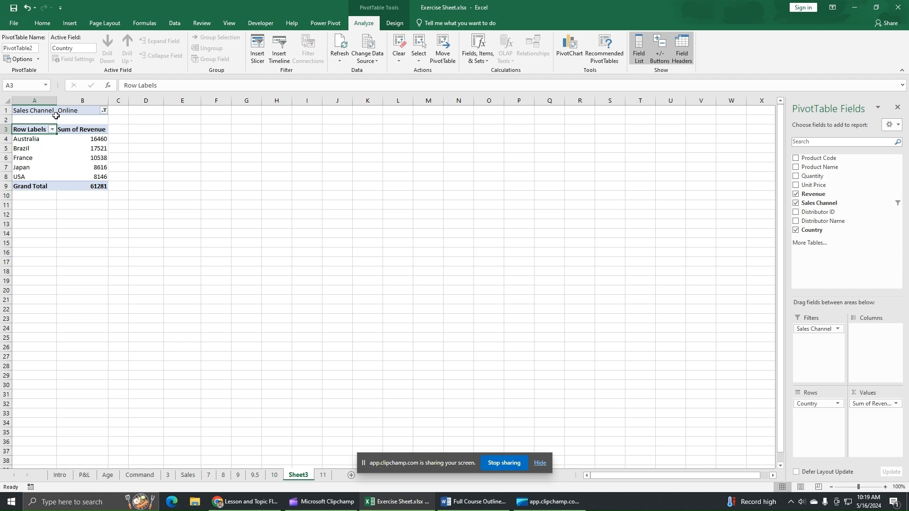
Switch the PivotTable's Sales Channel filter to Wholesale.
left_click(104, 110)
left_click(32, 156)
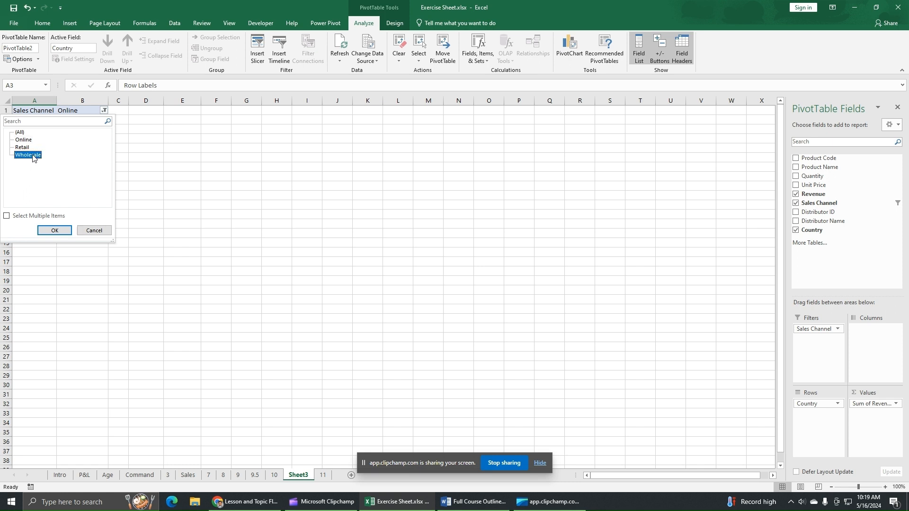
left_click(54, 230)
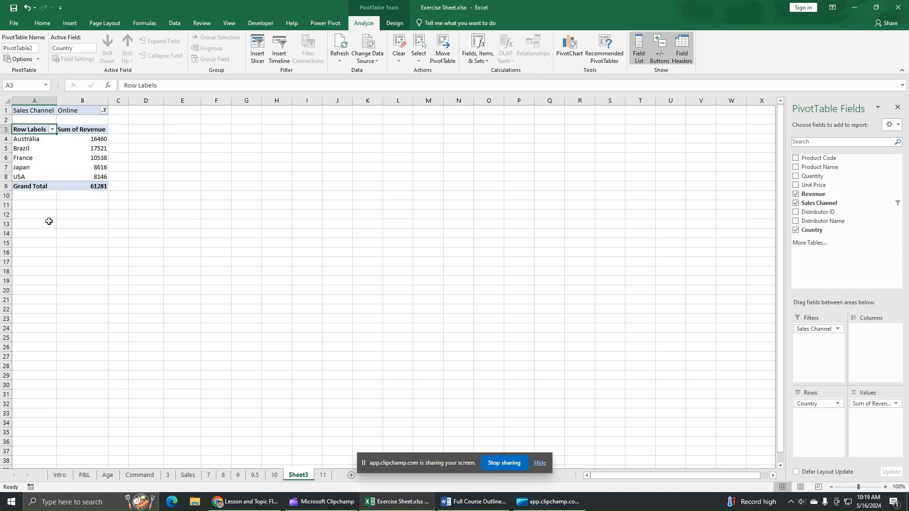
Allow multiple items in the Sales Channel filter and include Online and Retail while excluding Wholesale.
left_click(104, 110)
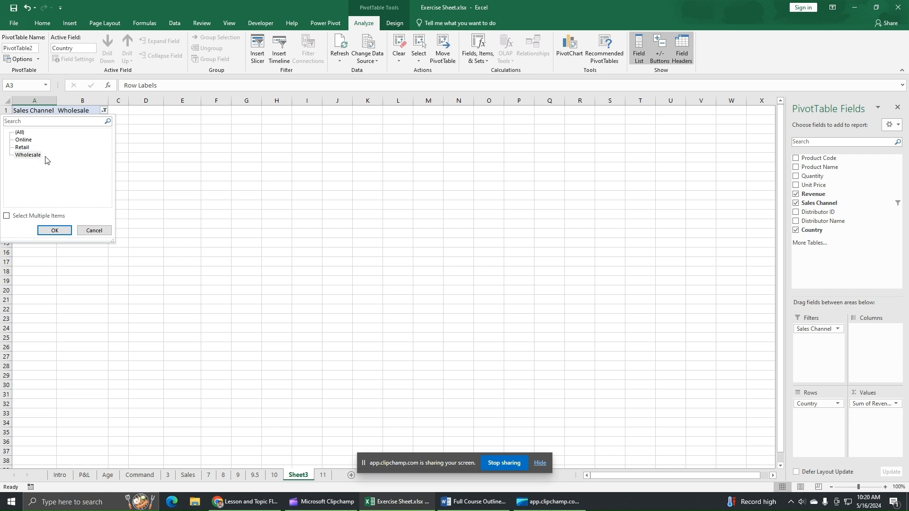
left_click(7, 217)
left_click(18, 141)
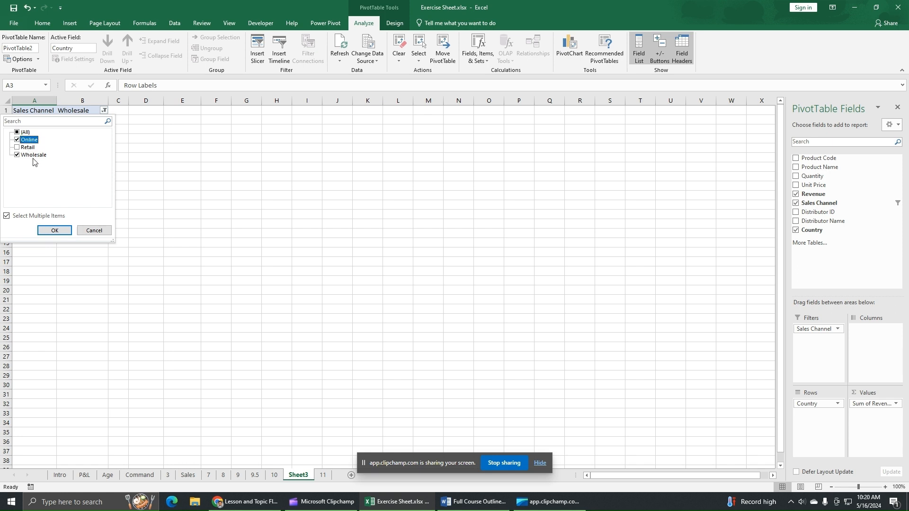
left_click(19, 148)
left_click(17, 156)
left_click(54, 231)
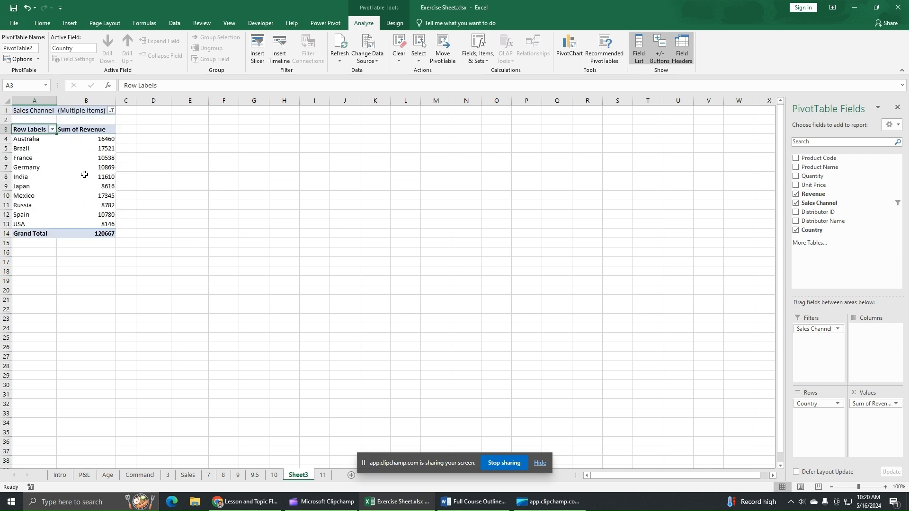
mouse_move(84, 174)
left_click(112, 110)
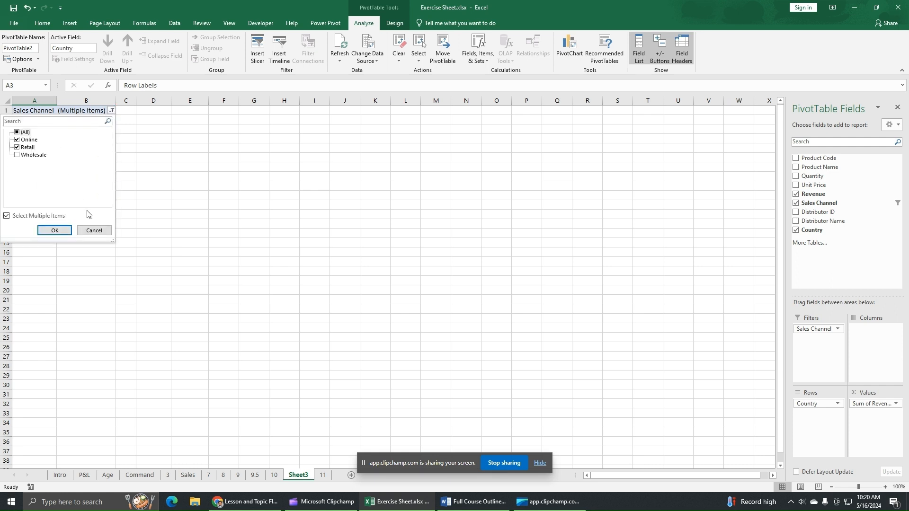
left_click(92, 232)
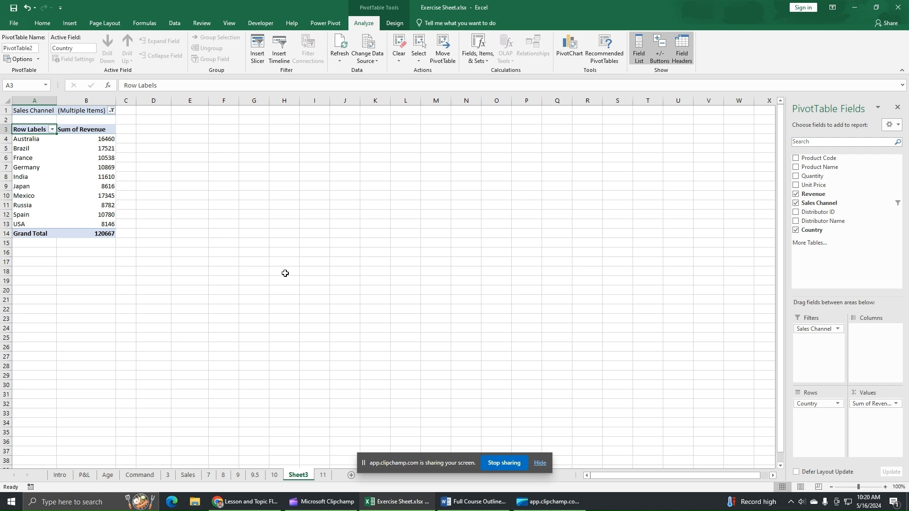